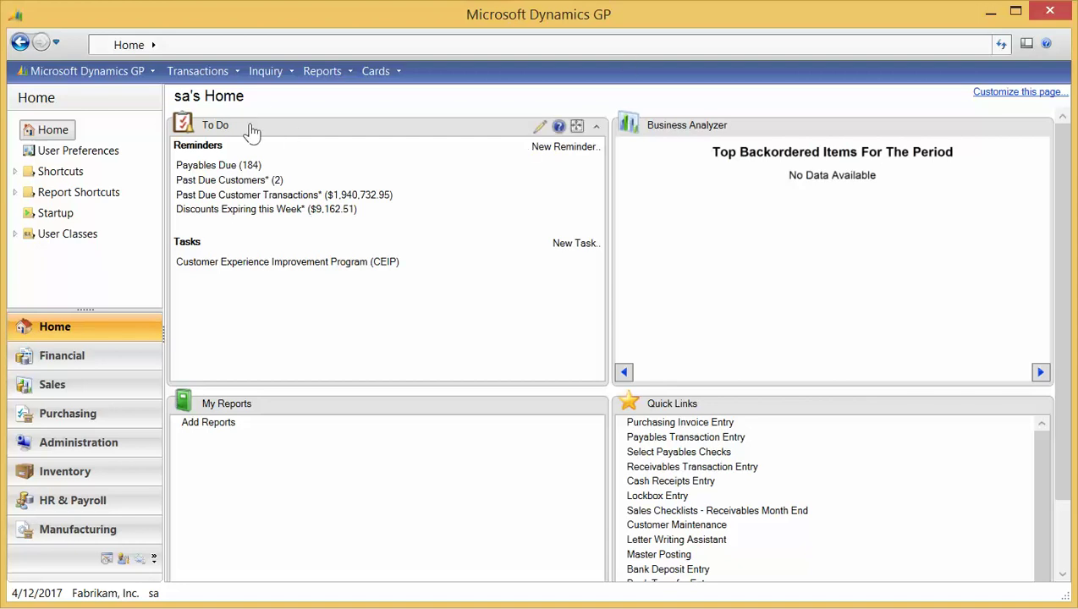
Step: Open Sales Transaction Entry and display the e-mail details for the Aaron Fitz Electrical order
{"action": "left_click", "coordinate": [57, 386]}
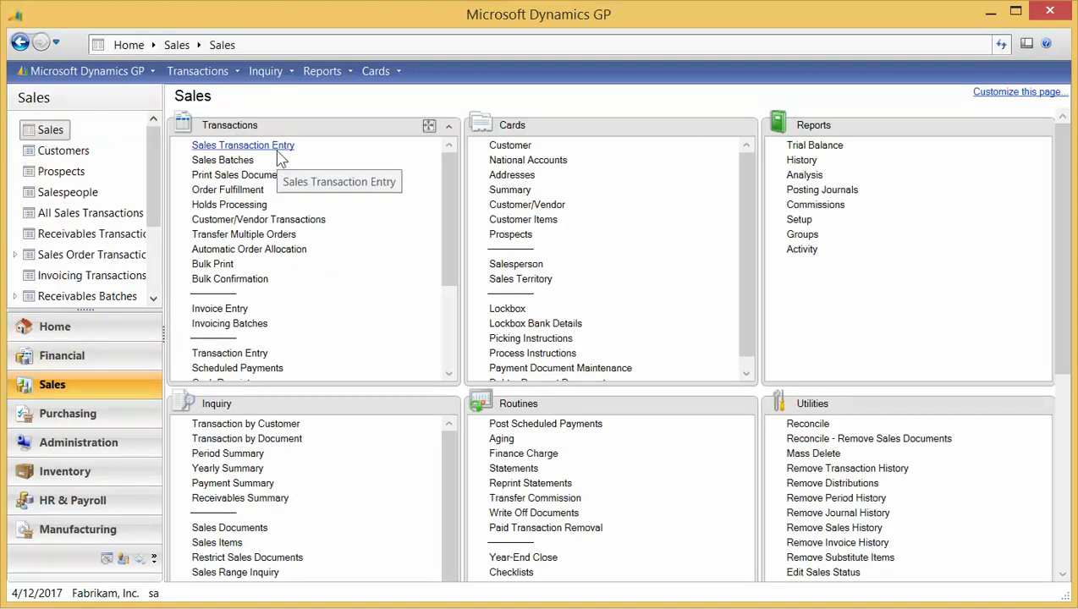
{"action": "left_click", "coordinate": [280, 157]}
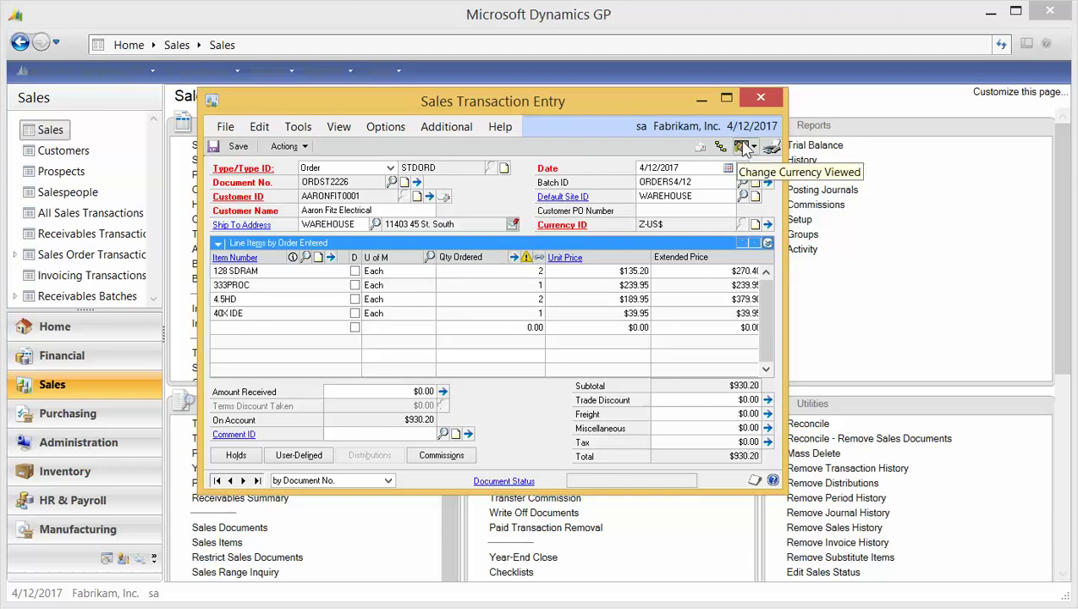
{"action": "left_click", "coordinate": [442, 199]}
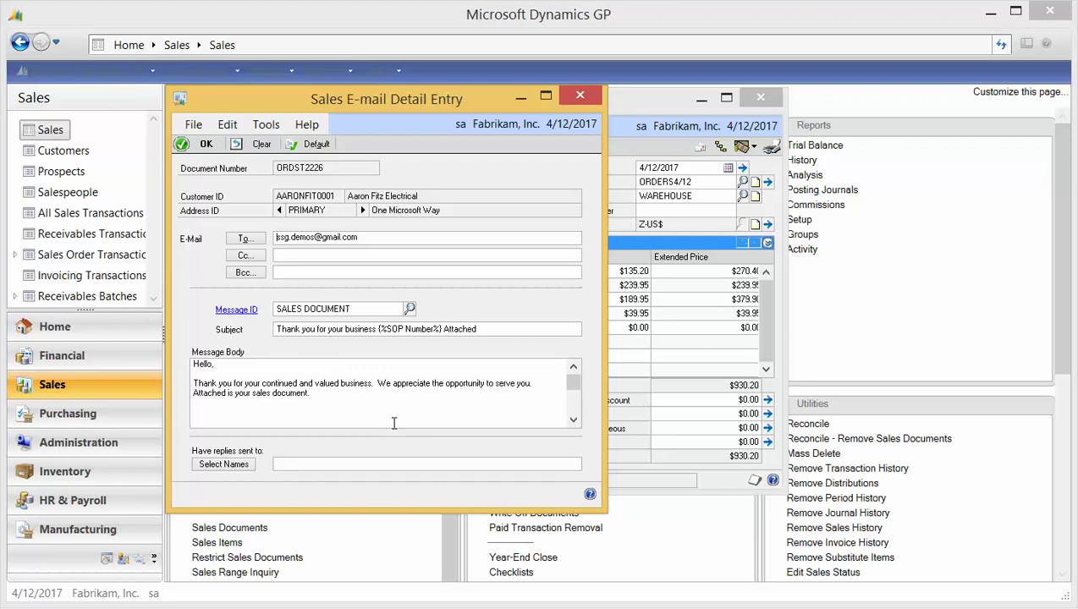
Step: Open the setup of the SALES DOCUMENT message and review the fields available for insertion in its body
{"action": "left_click", "coordinate": [235, 312]}
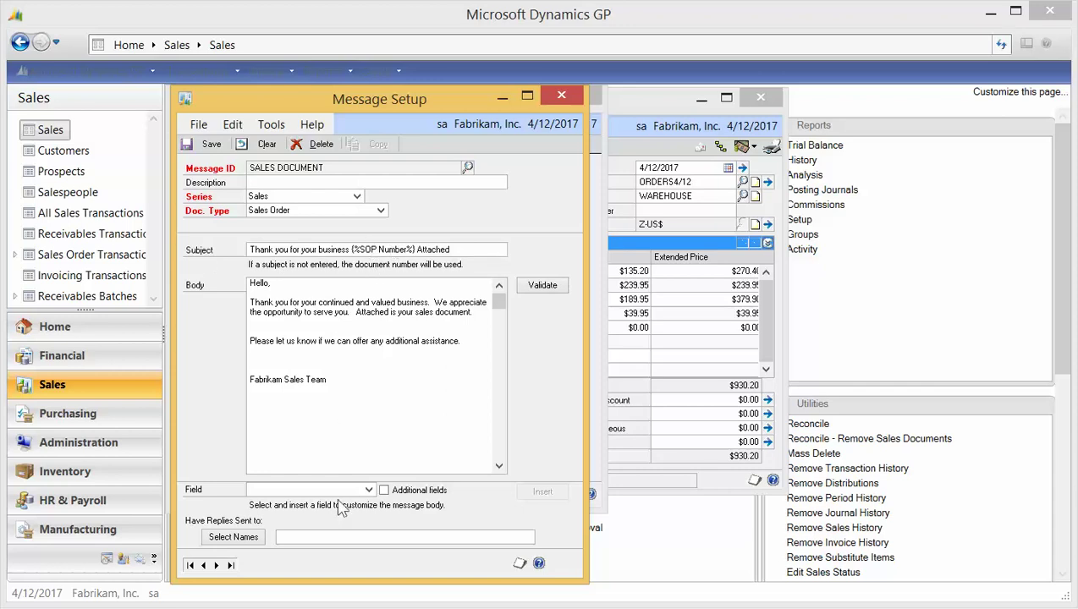
{"action": "left_click", "coordinate": [368, 489]}
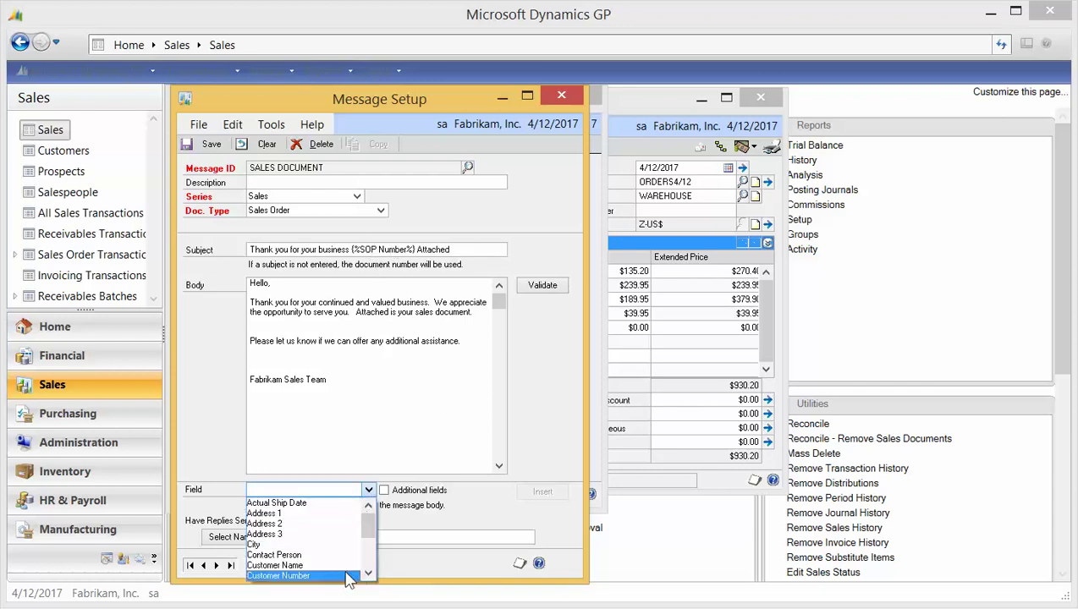
{"action": "left_click", "coordinate": [366, 554]}
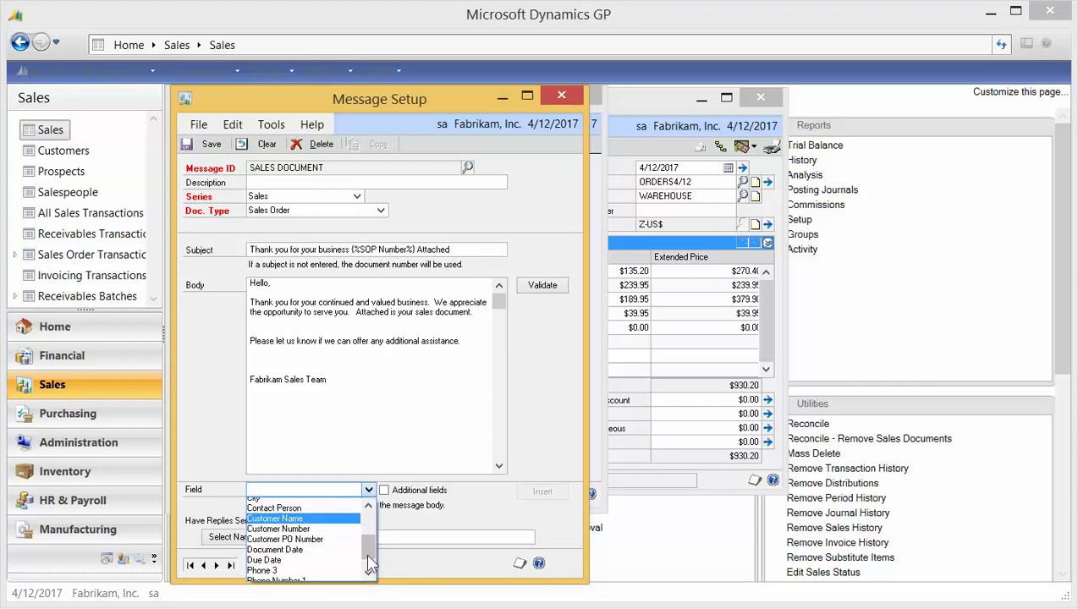
Step: View the Exchange log-on, and close the message setup and the order's e-mail details
{"action": "left_click", "coordinate": [372, 421]}
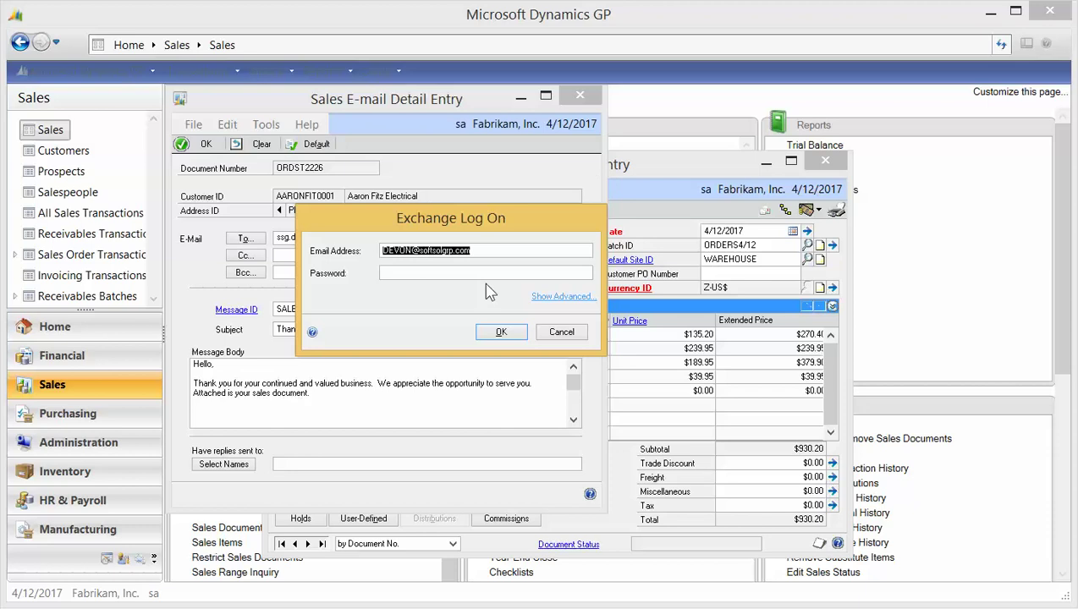
{"action": "left_click", "coordinate": [420, 273]}
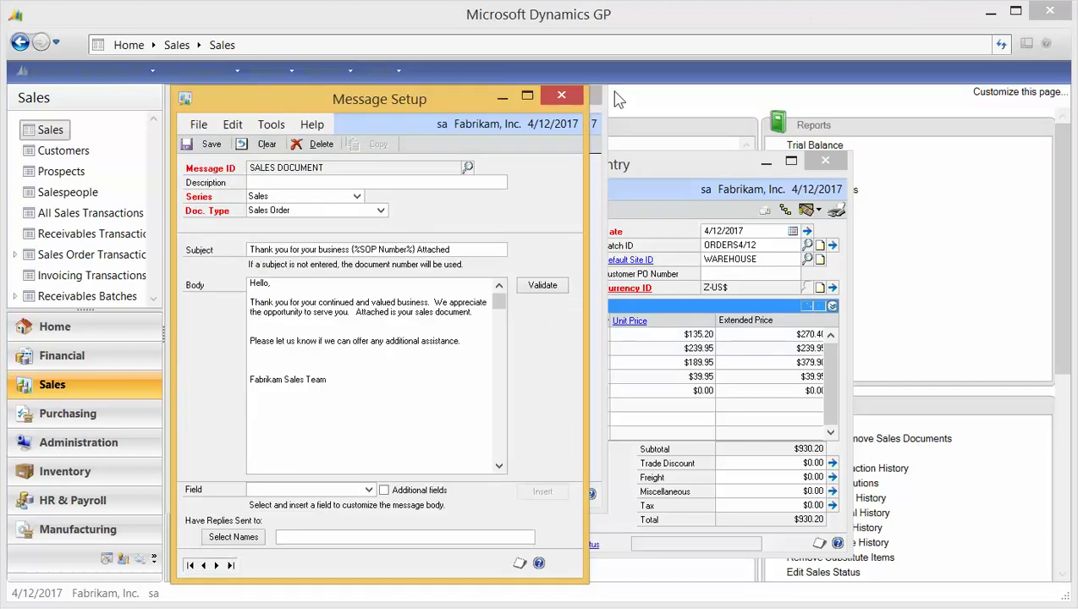
{"action": "left_click", "coordinate": [561, 95]}
{"action": "left_click", "coordinate": [580, 106]}
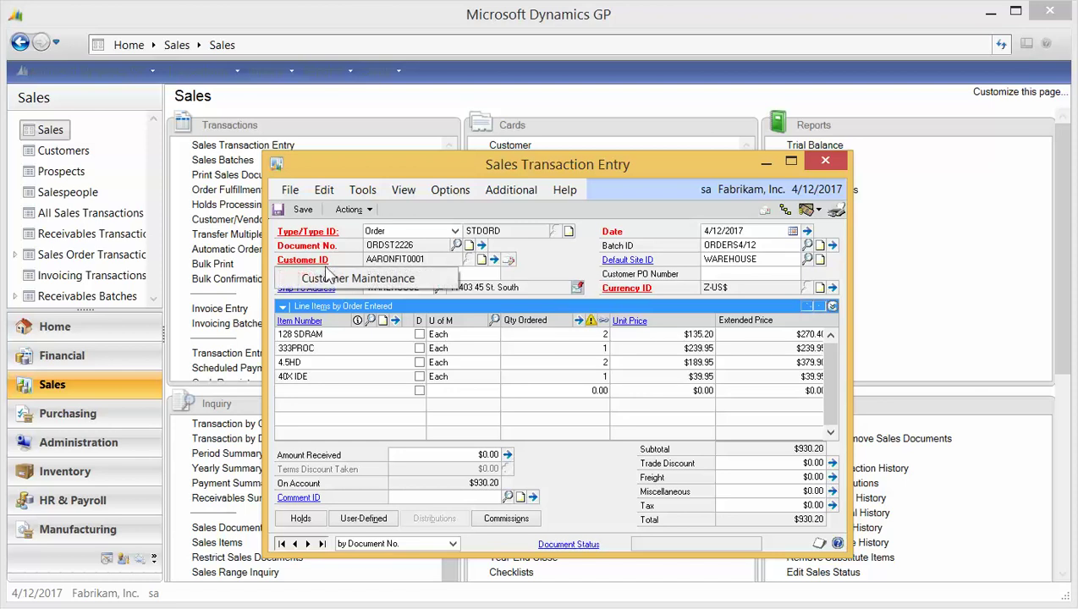
Step: Check the internet information for Aaron Fitz Electrical's PRIMARY address, and send the order by e-mail
{"action": "left_click", "coordinate": [330, 278]}
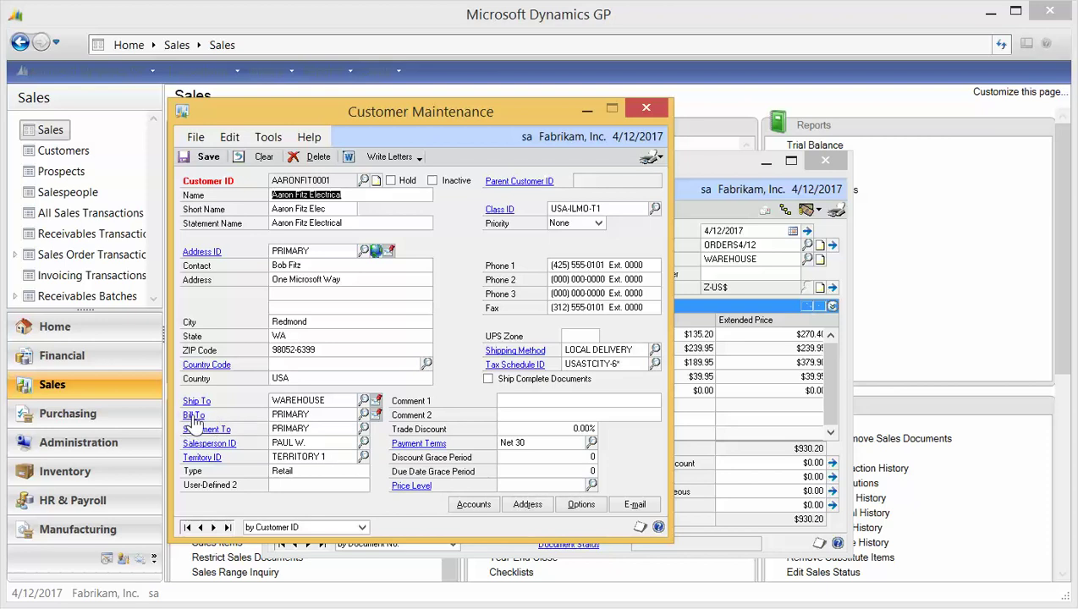
{"action": "left_click", "coordinate": [187, 418]}
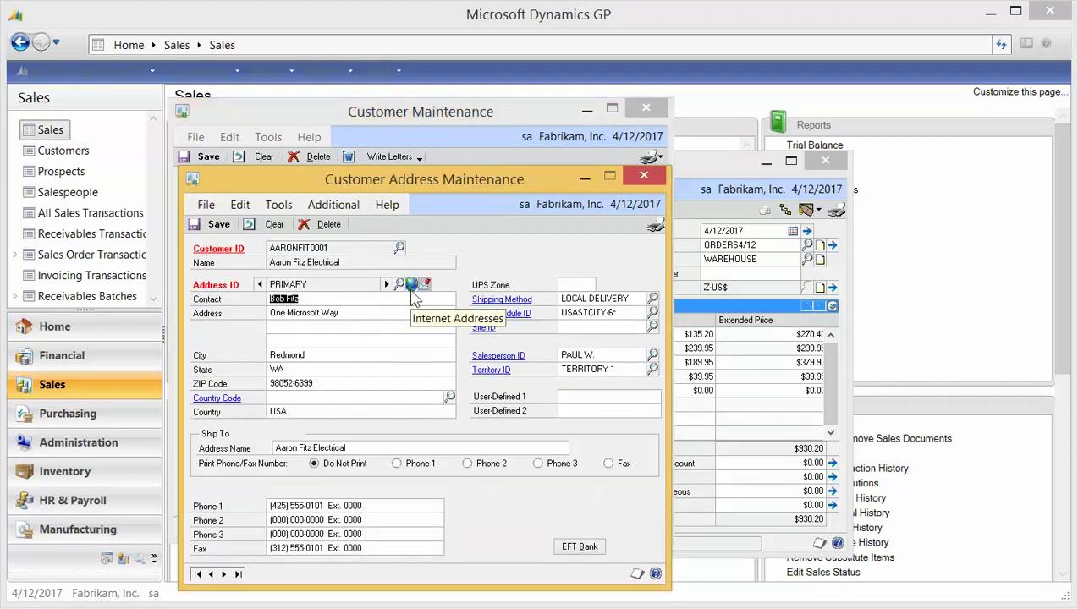
{"action": "left_click", "coordinate": [412, 285]}
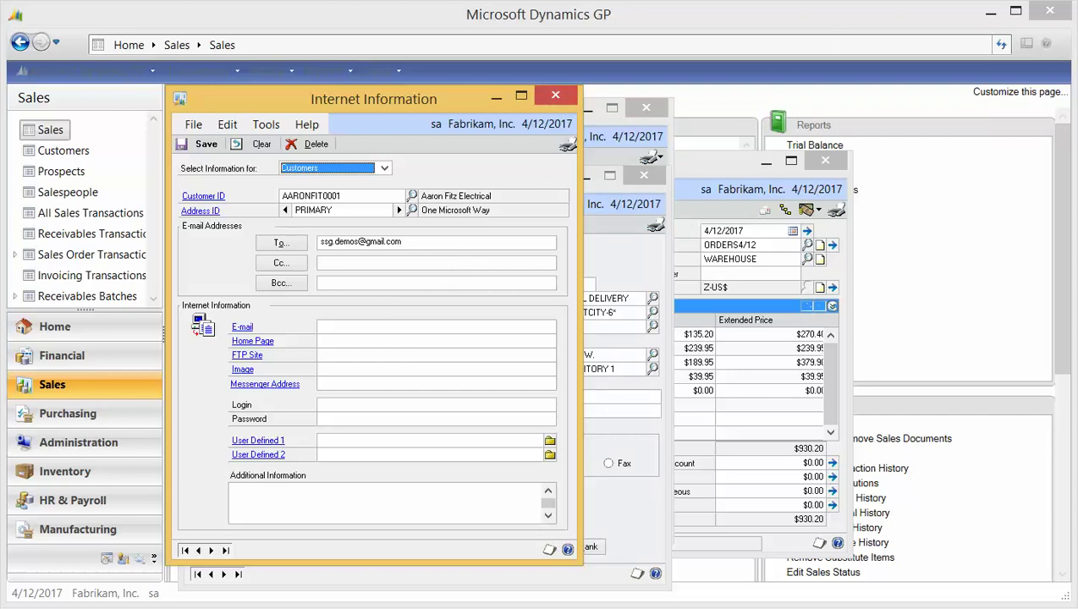
{"action": "left_click", "coordinate": [560, 95]}
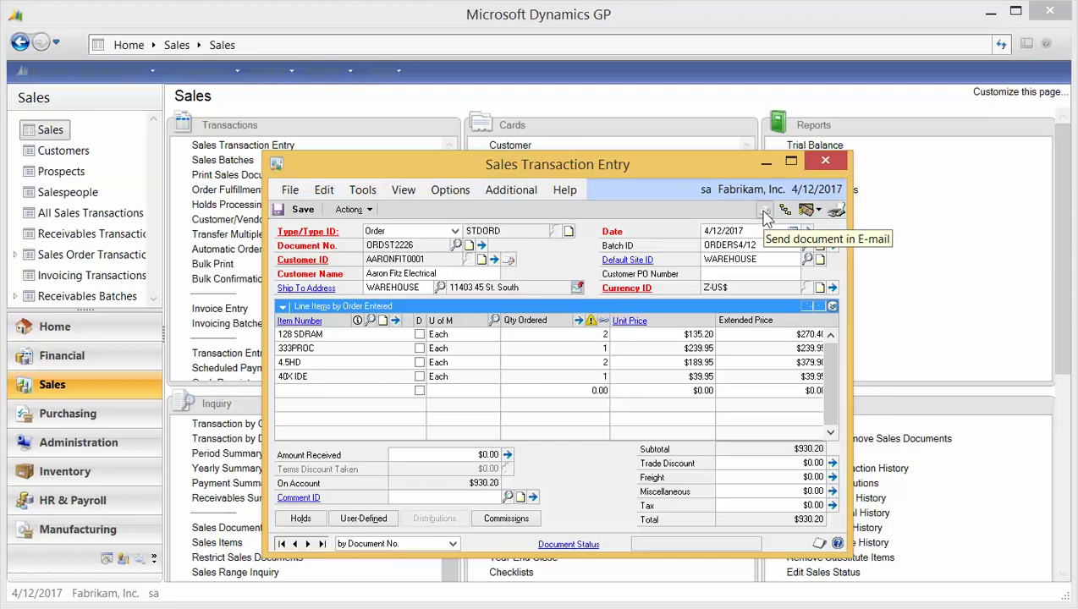
{"action": "left_click", "coordinate": [765, 212]}
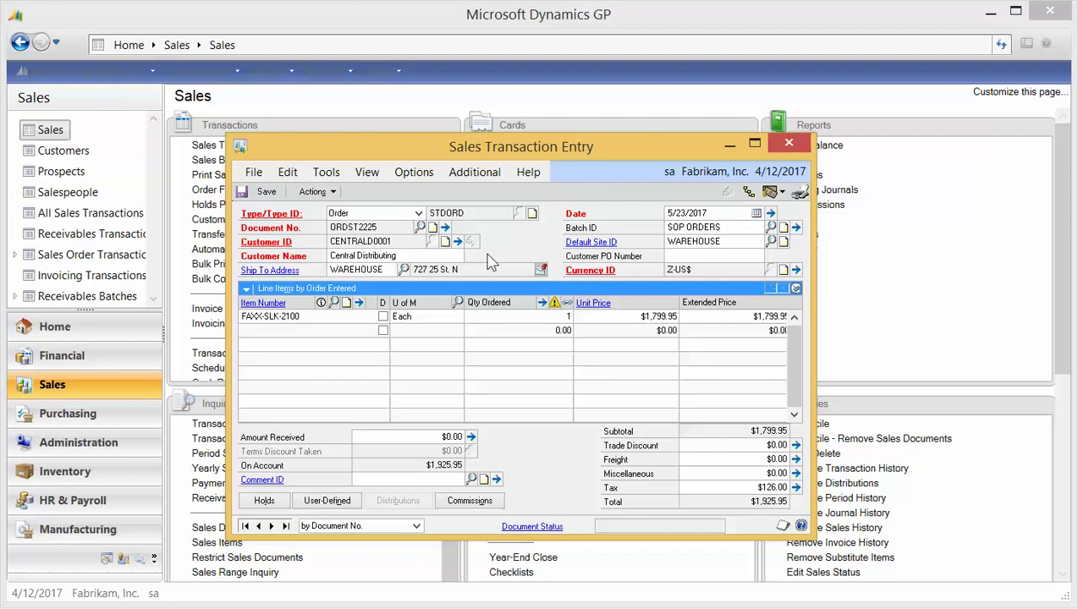
Step: Open the customer e-mail options for Central Distributing from its sales order
{"action": "left_click", "coordinate": [267, 243]}
{"action": "left_click", "coordinate": [288, 258]}
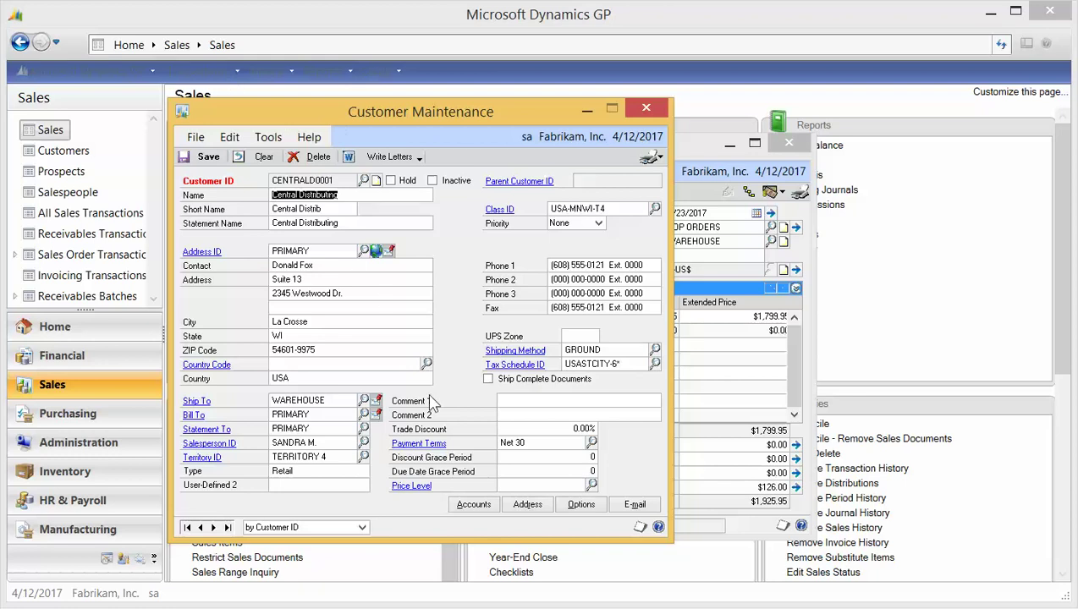
{"action": "left_click", "coordinate": [634, 505]}
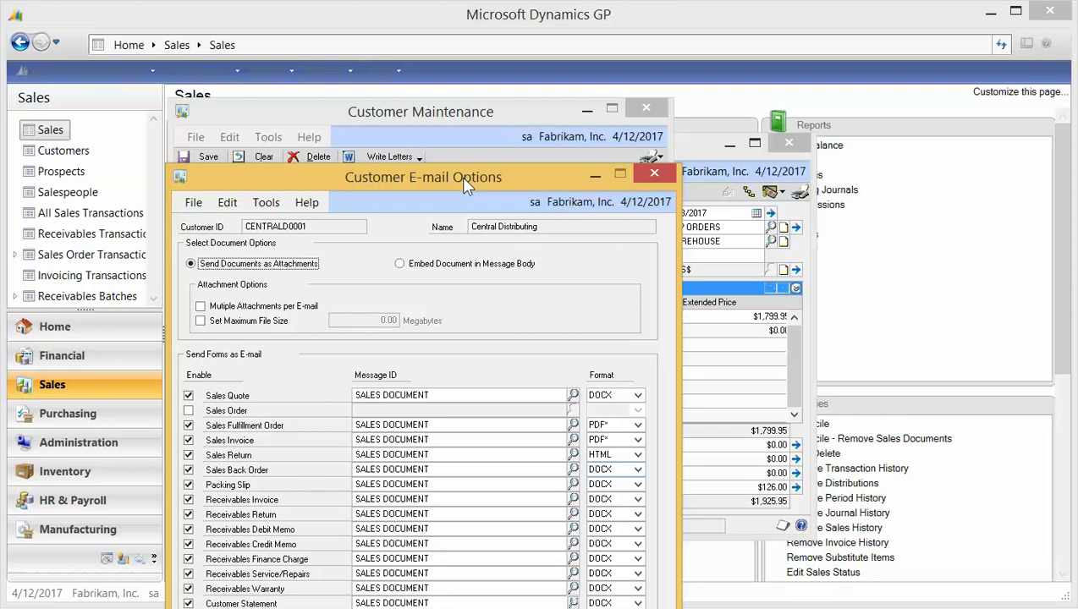
{"action": "left_click_drag", "start_coordinate": [460, 176], "coordinate": [479, 77]}
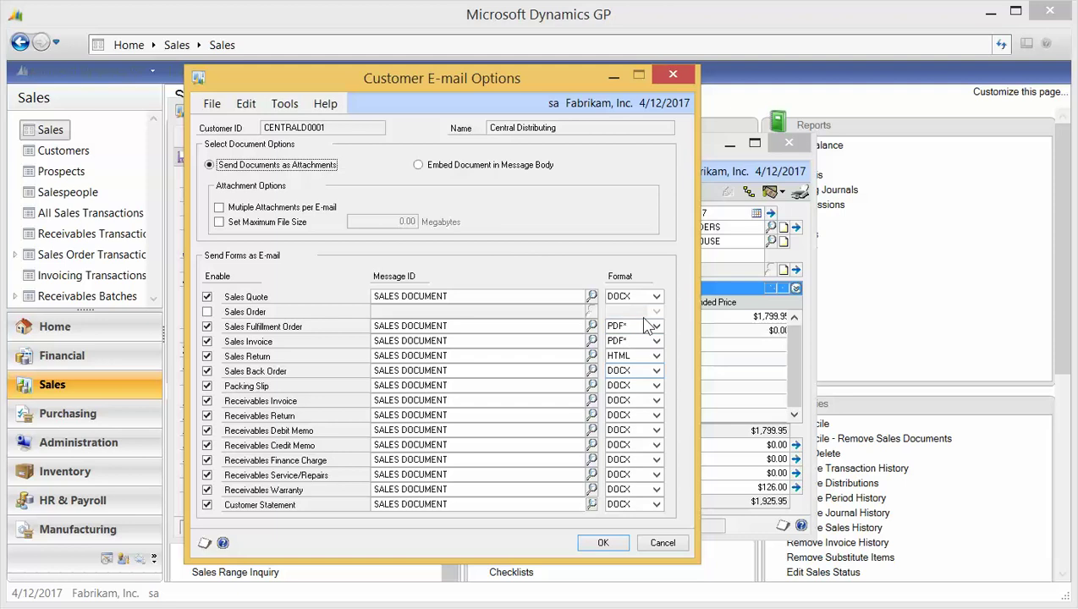
Step: Enable e-mailing of the Sales Order form in PDF format, save the customer, and reload the order
{"action": "left_click", "coordinate": [207, 311]}
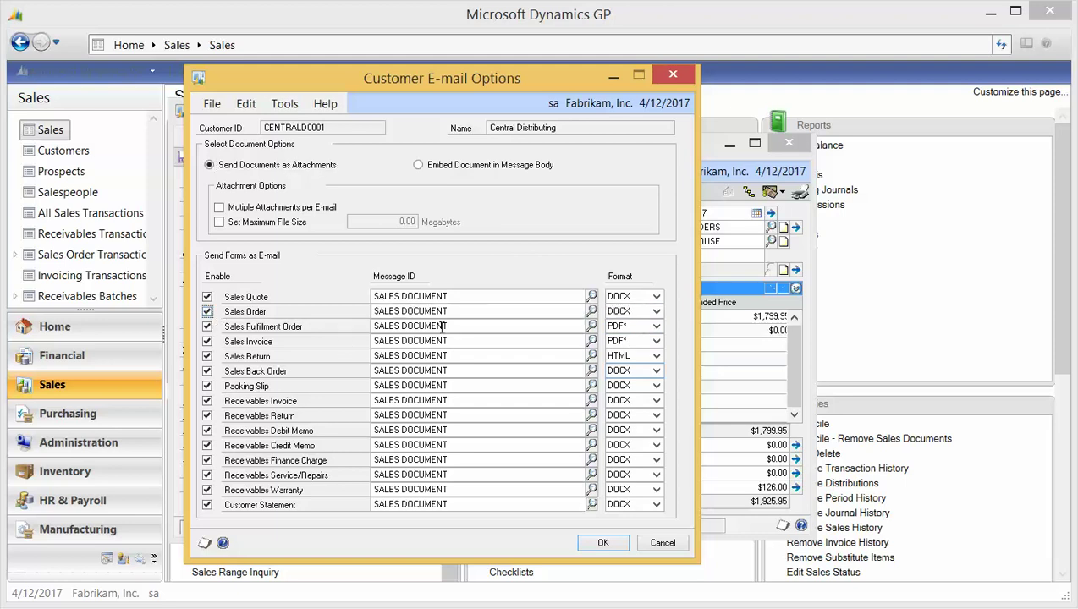
{"action": "left_click", "coordinate": [651, 312]}
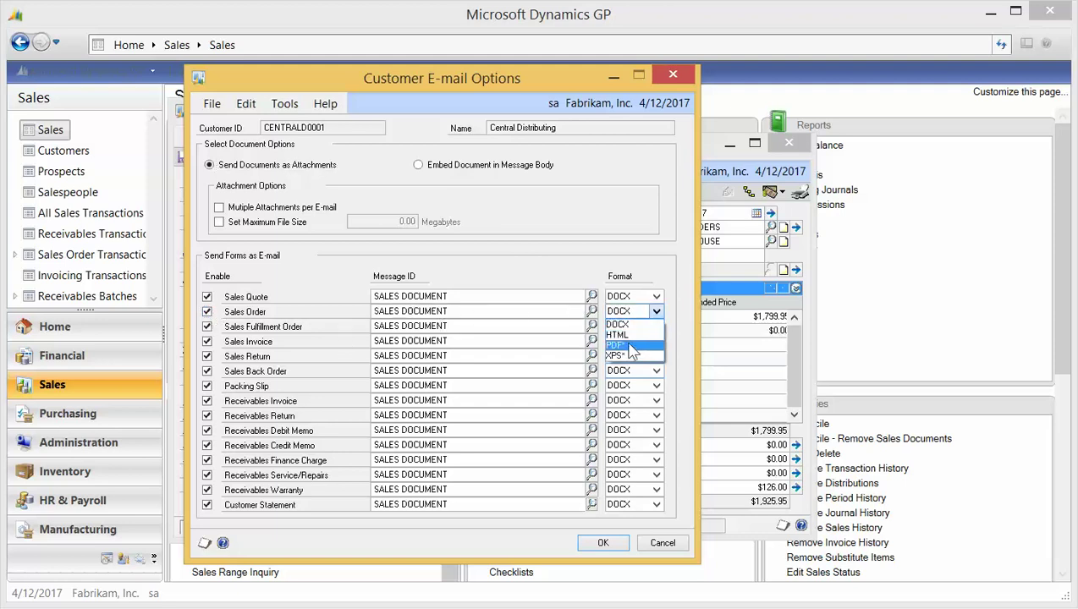
{"action": "left_click", "coordinate": [627, 345]}
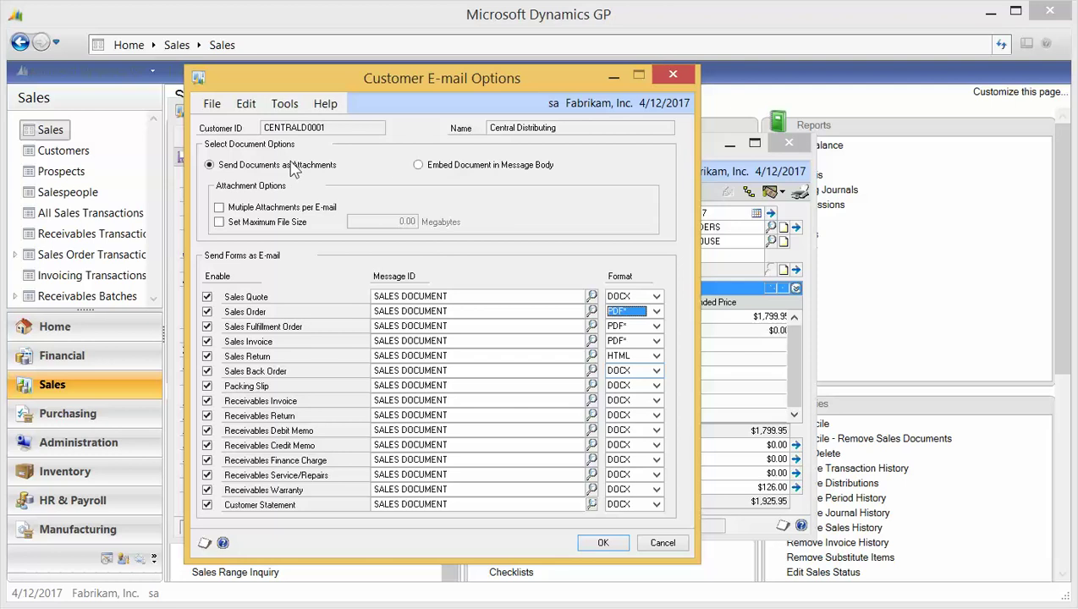
{"action": "left_click", "coordinate": [600, 542]}
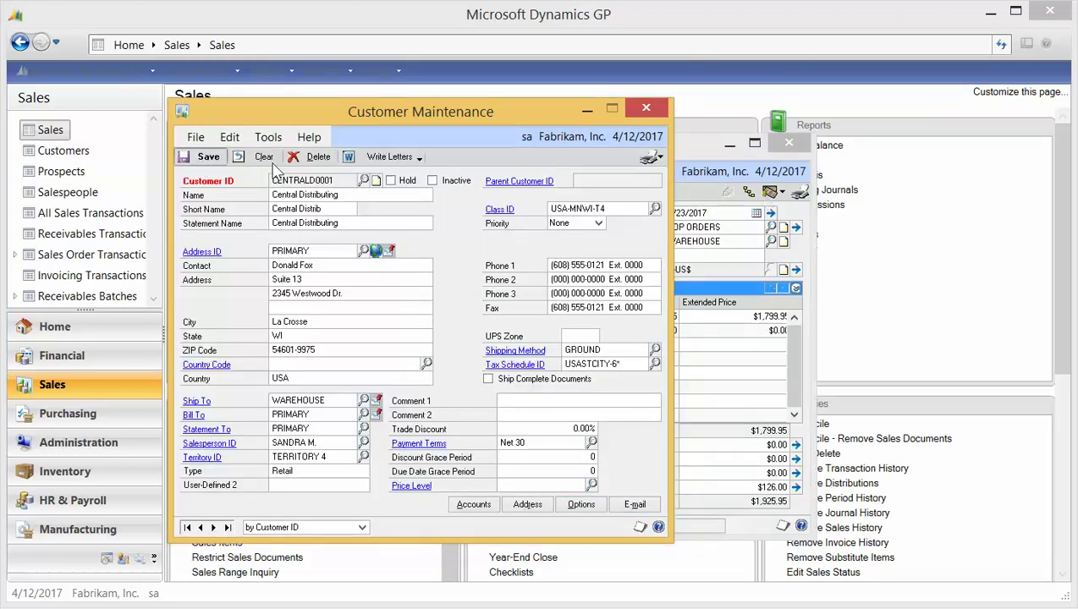
{"action": "left_click", "coordinate": [204, 156]}
{"action": "left_click", "coordinate": [646, 108]}
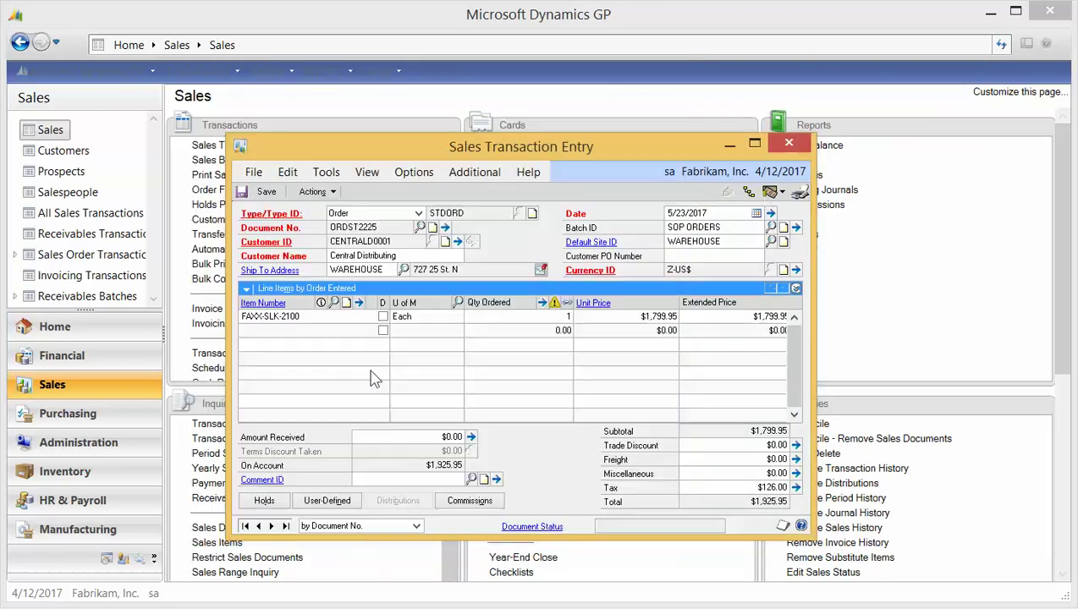
{"action": "left_click", "coordinate": [272, 525]}
{"action": "left_click", "coordinate": [258, 526]}
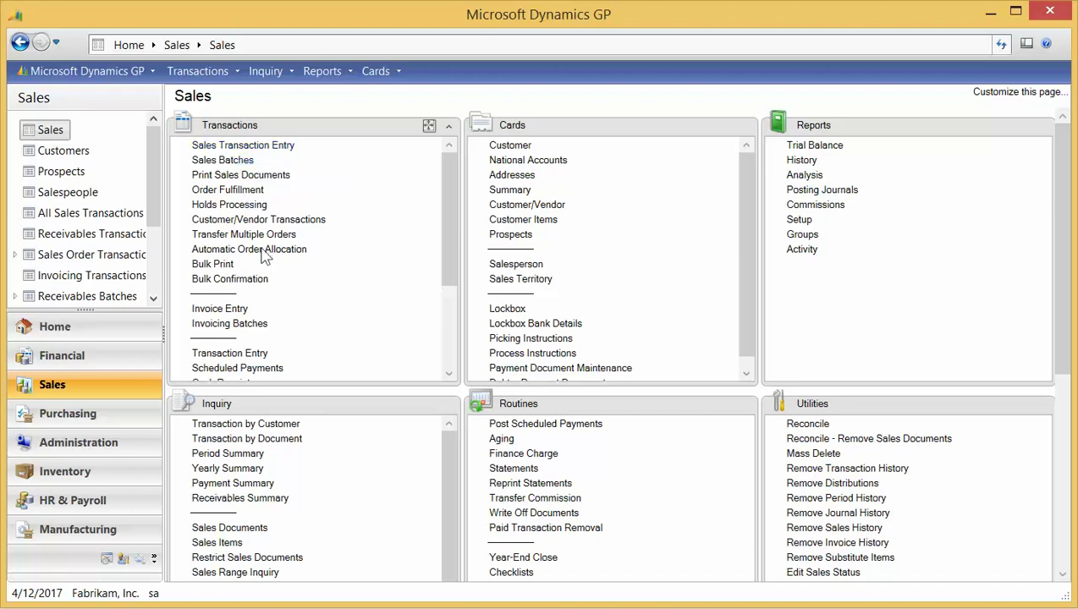
Step: View the Print Sales Documents options and close them
{"action": "left_click", "coordinate": [271, 181]}
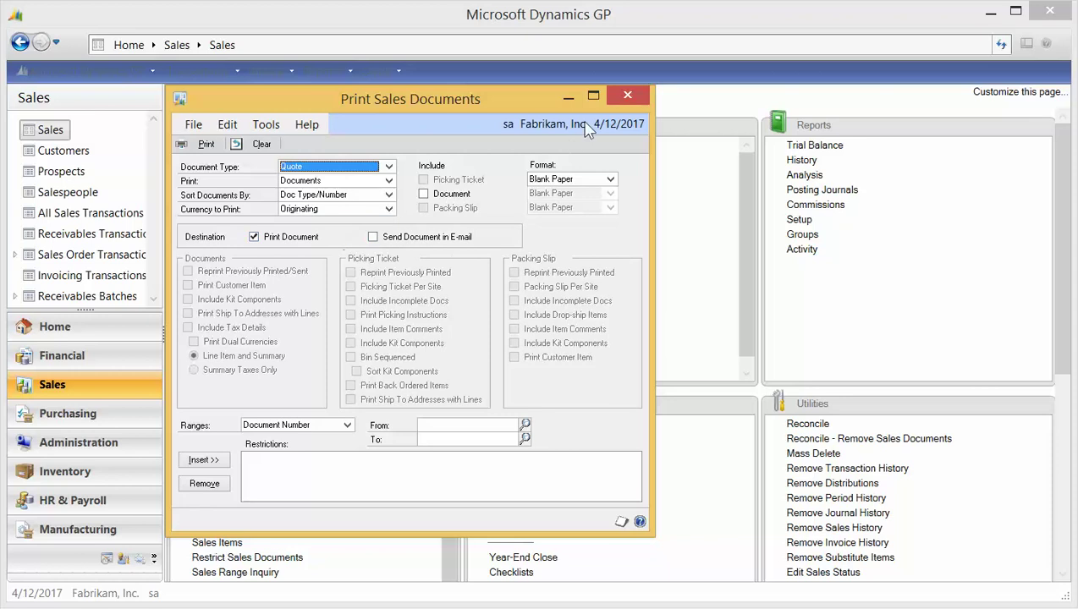
{"action": "left_click", "coordinate": [629, 97]}
Step: Open Sales Batch Entry and try to print the documents of the AUG31 batch
{"action": "left_click", "coordinate": [223, 160]}
{"action": "left_click", "coordinate": [243, 410]}
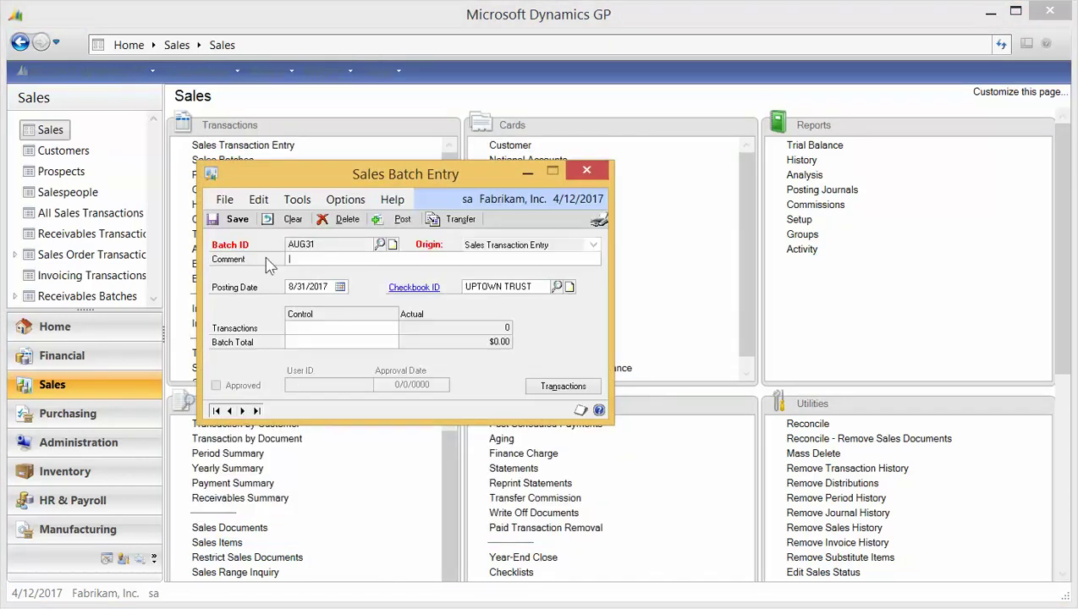
{"action": "left_click", "coordinate": [598, 220]}
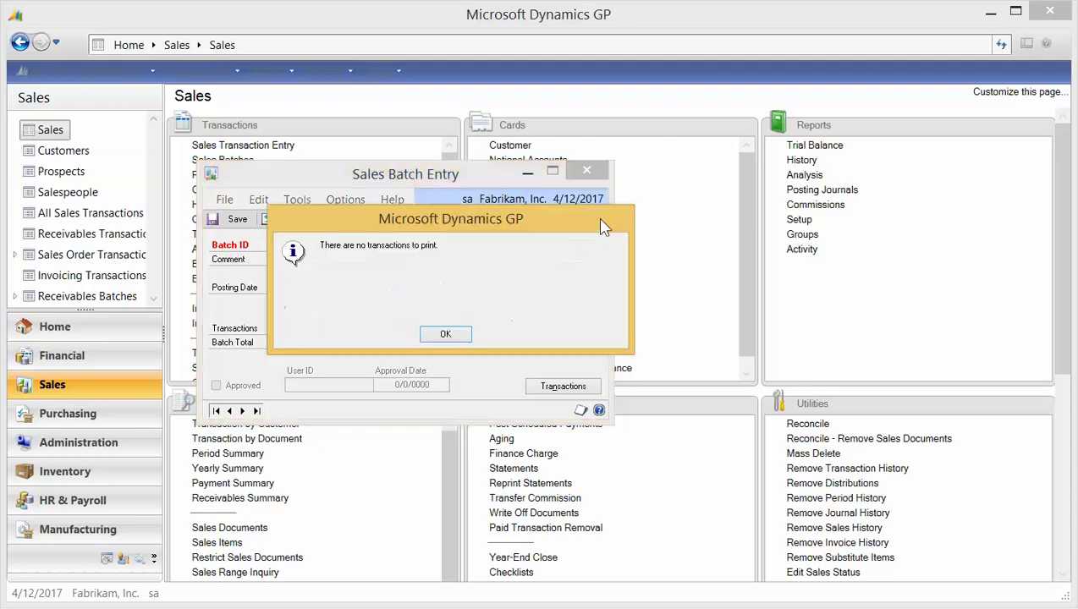
{"action": "left_click", "coordinate": [449, 333]}
Step: Select the CONTRACTS batch, include Invoices in the document print options, and bring up the exception report
{"action": "key", "text": "ctrl+n"}
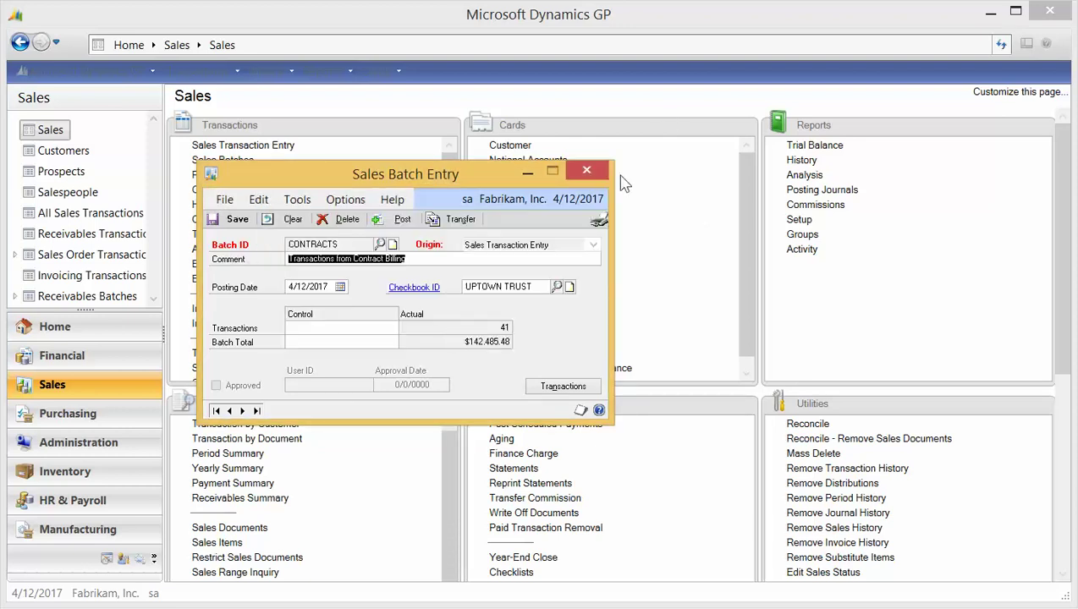
{"action": "left_click", "coordinate": [599, 220]}
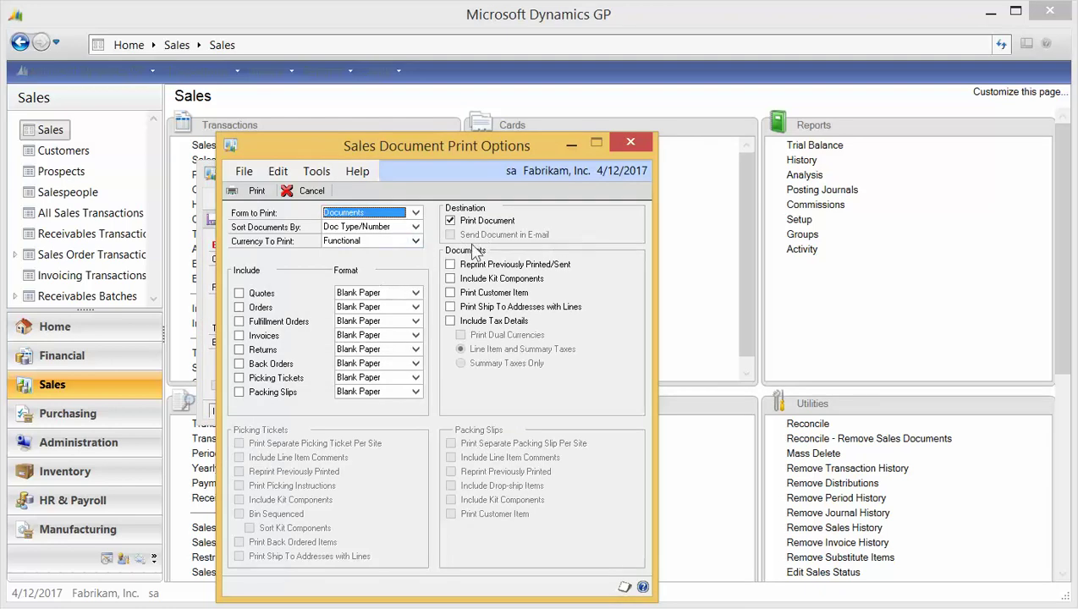
{"action": "left_click", "coordinate": [241, 336]}
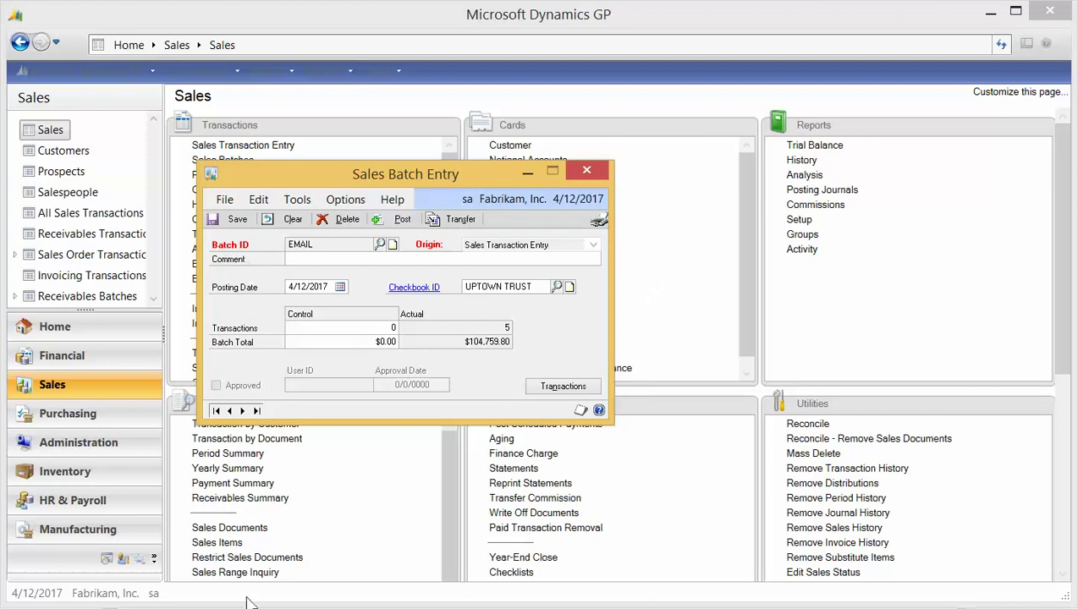
{"action": "left_click", "coordinate": [421, 526]}
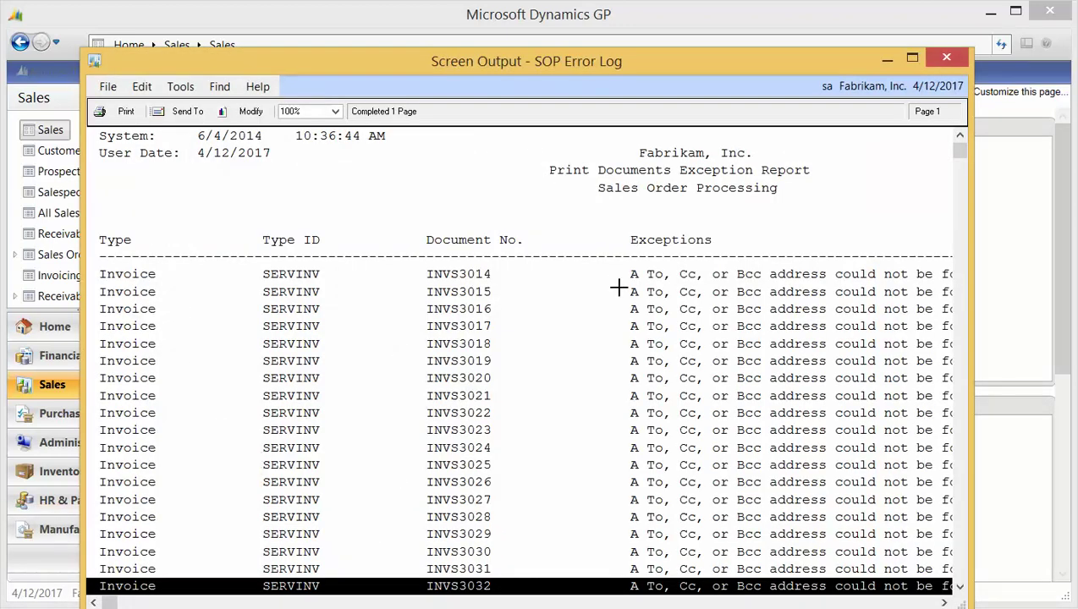